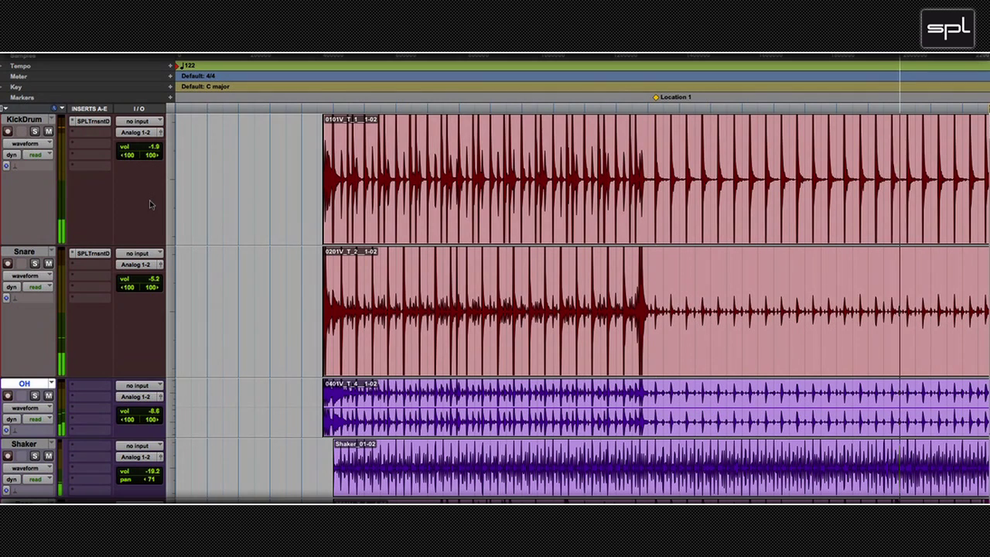
Step: Solo the KickDrum and Snare tracks and zoom the timeline in at the session start
click(35, 132)
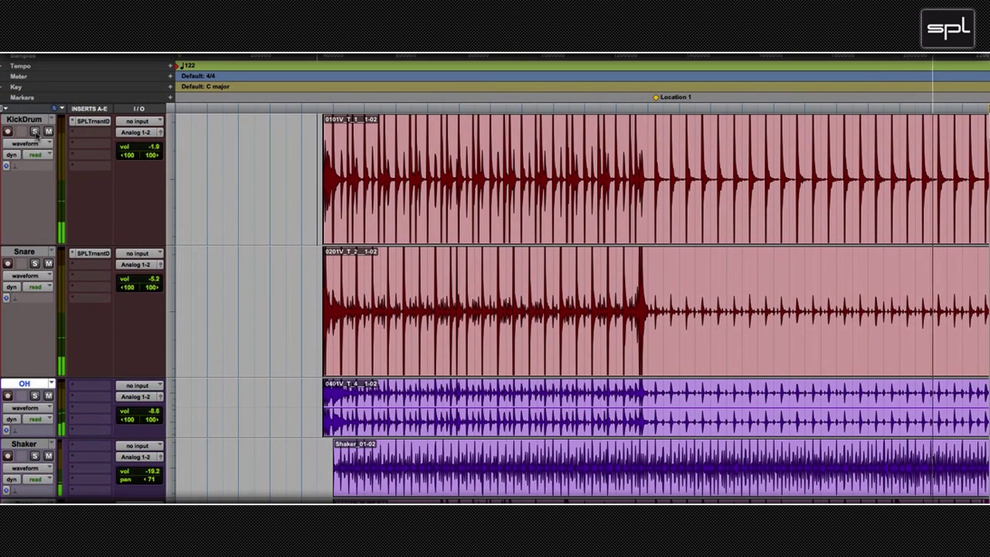
click(34, 264)
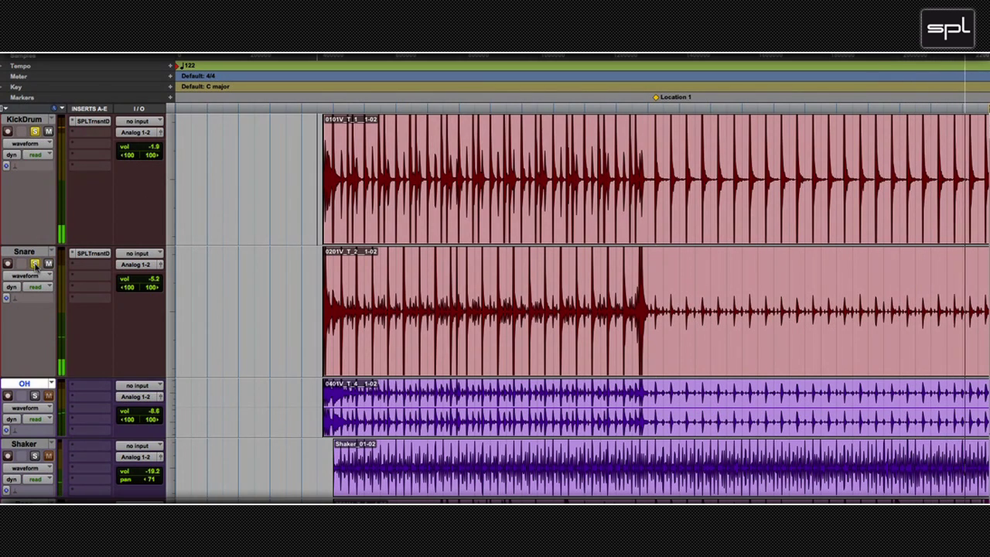
key(super+bracketleft)
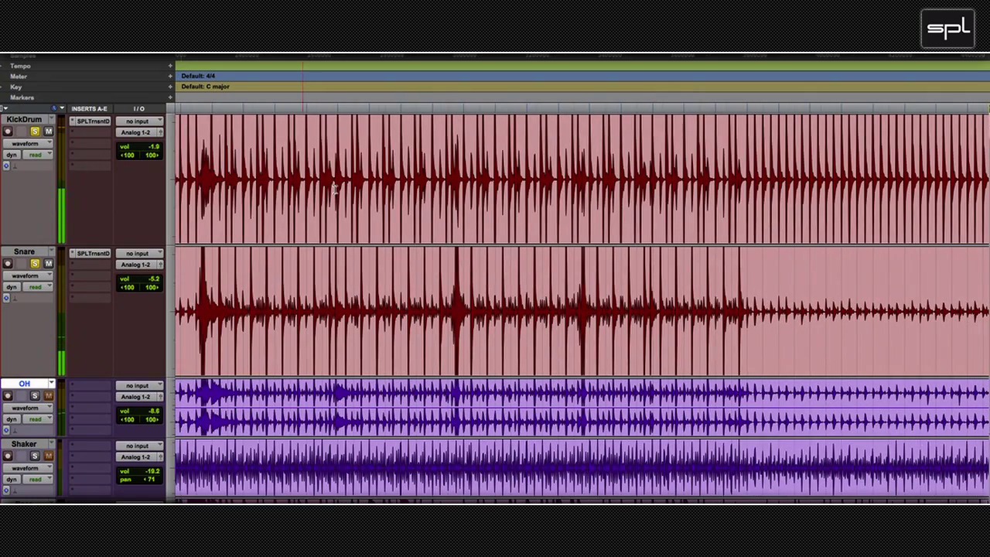
key(super+bracketright)
key(space)
scroll(335, 187, right, 3)
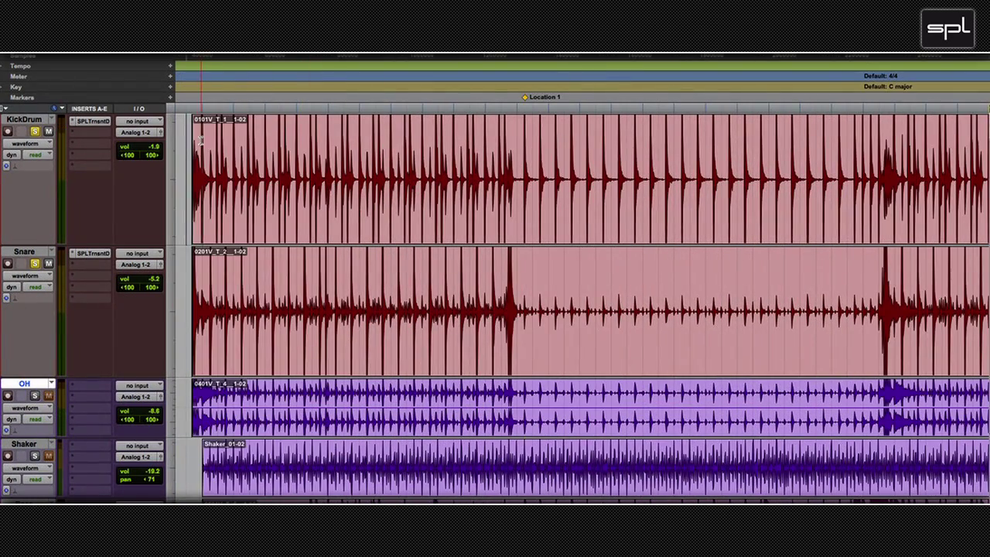
Step: Play the opening bars of the KickDrum clip, unsolo Snare, and return to the Mix window
drag(202, 139, 457, 144)
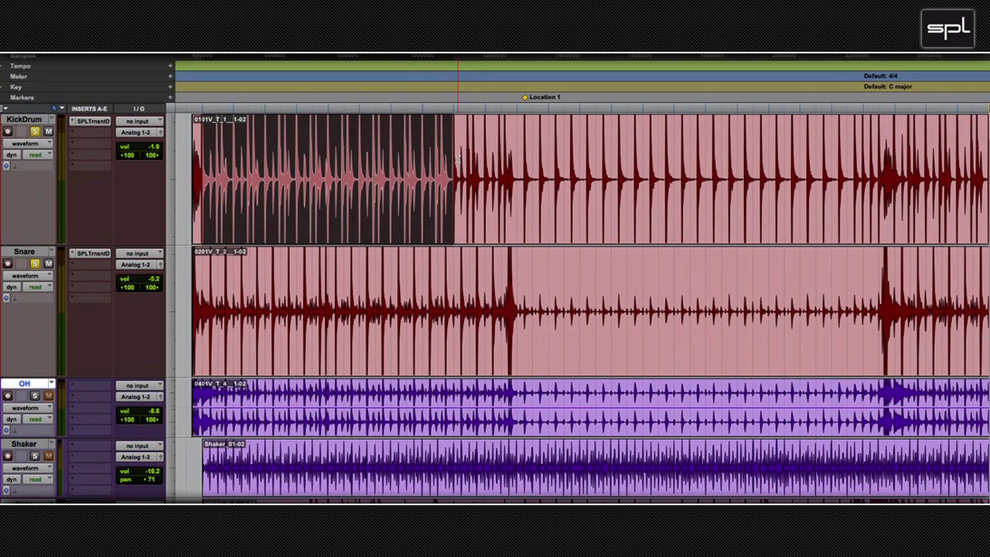
key(space)
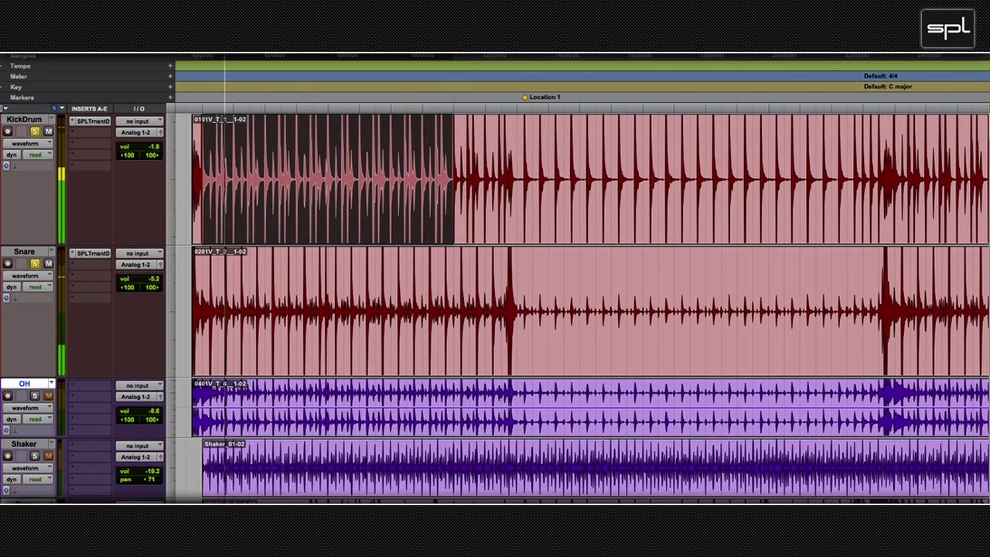
click(34, 264)
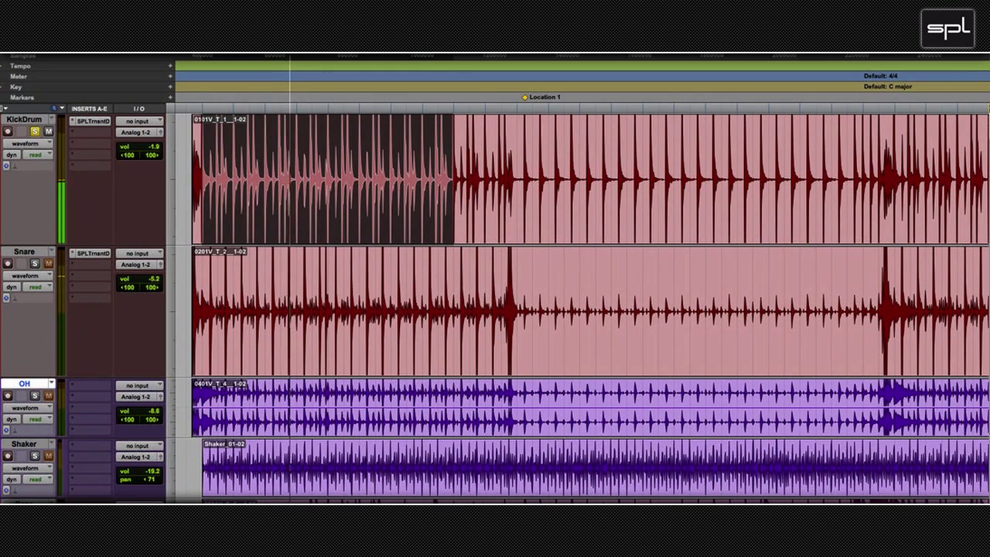
key(ctrl+equal)
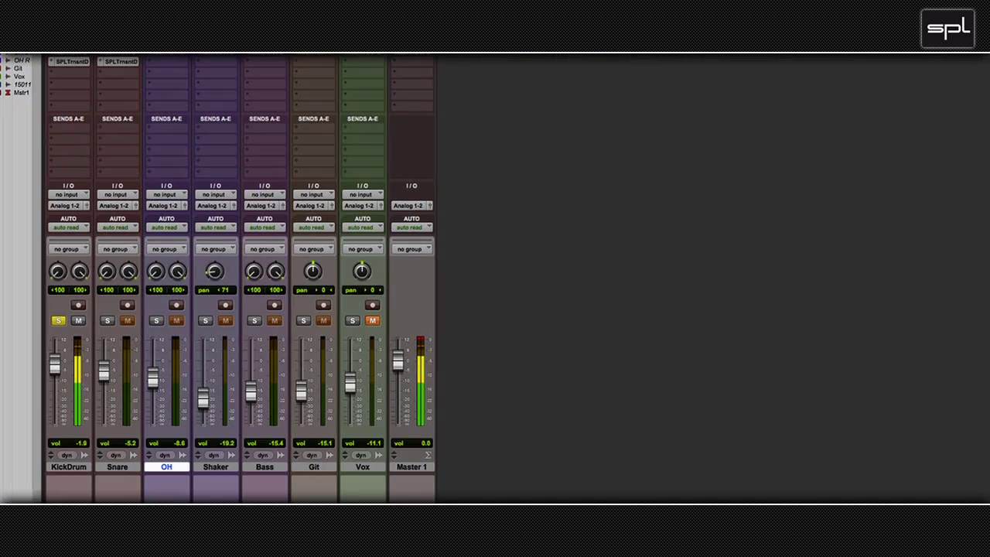
Step: Open the SPLTrnsntD plug-in window on the KickDrum channel strip
click(72, 62)
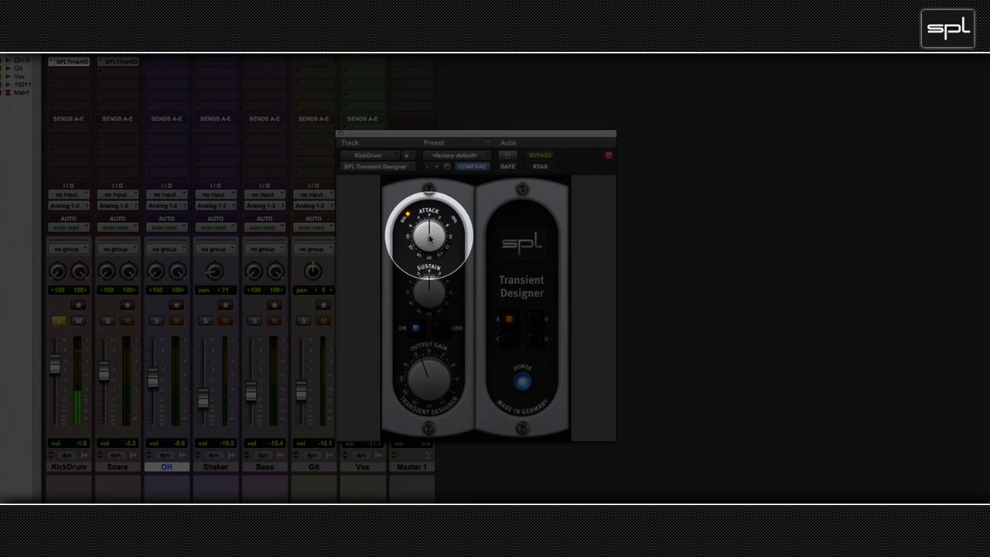
Step: Turn the kick's Attack knob up to boost it, then down to reduce it
drag(430, 238, 431, 239)
drag(430, 238, 429, 240)
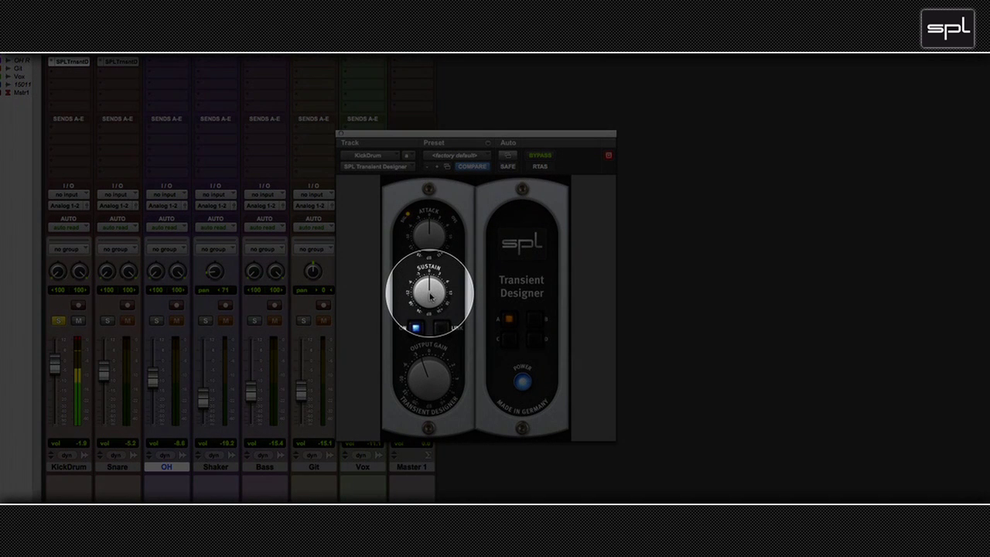
Step: Raise the kick's Sustain knob, then lower it to compare the tail
drag(431, 295, 431, 296)
drag(430, 296, 431, 298)
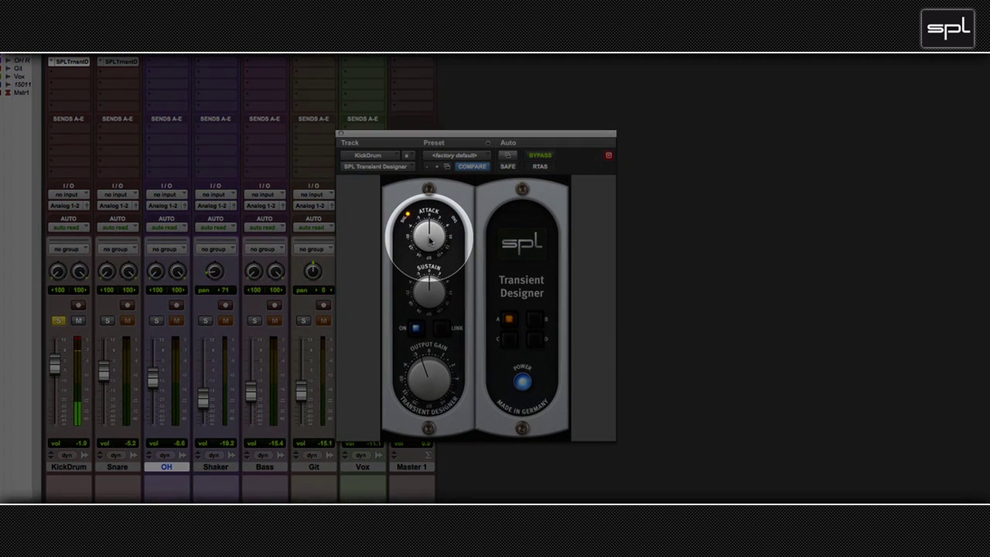
Step: Nudge the kick's Attack up, pull Sustain down, and lower the Output Gain a little
drag(430, 240, 431, 240)
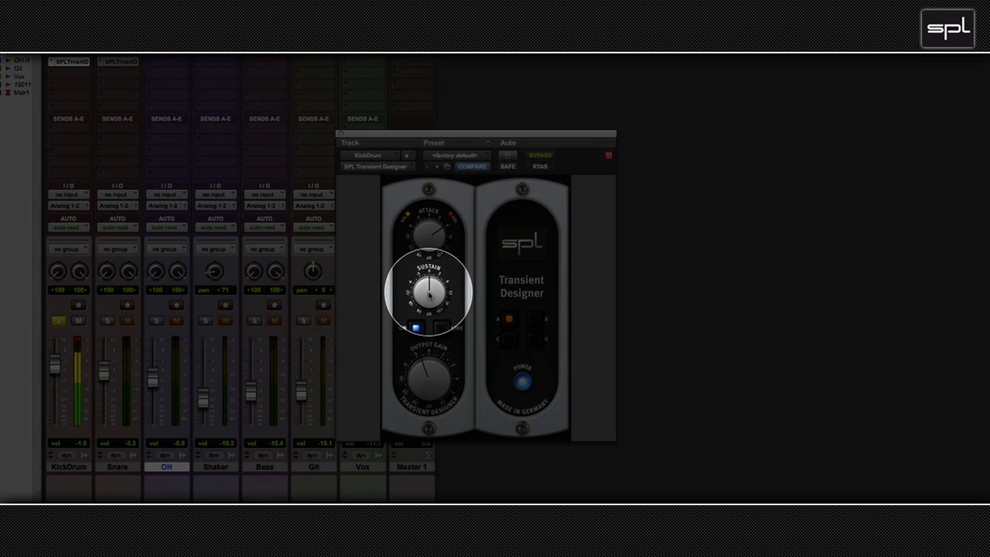
drag(430, 295, 430, 295)
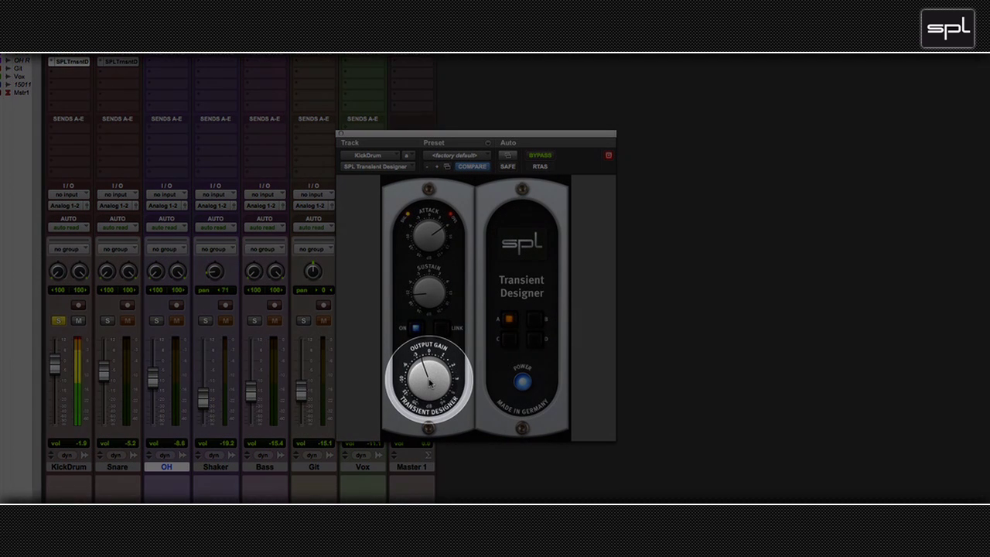
scroll(430, 382, down, 5)
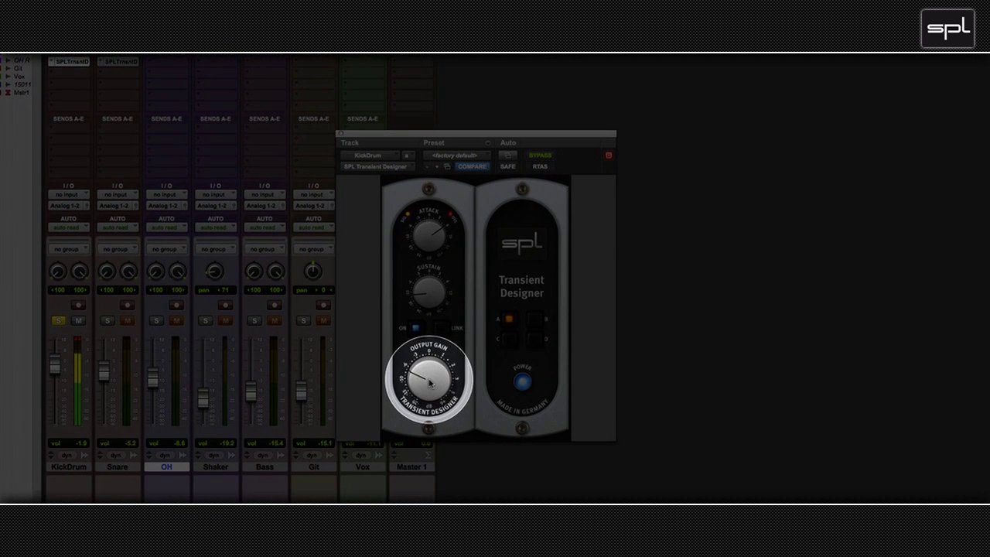
scroll(430, 383, down, 1)
scroll(430, 383, down, 1)
scroll(430, 383, up, 1)
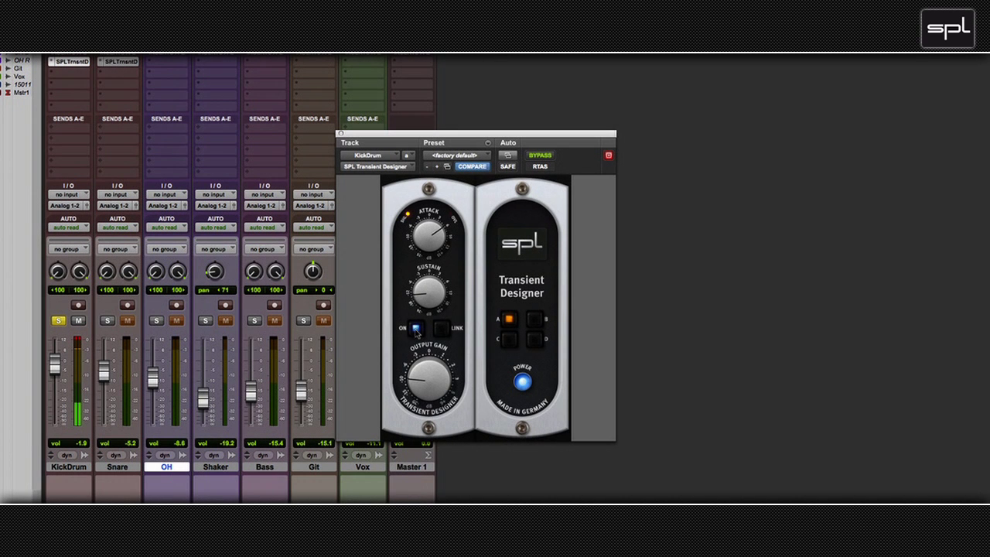
click(416, 329)
click(416, 329)
click(415, 329)
click(415, 329)
click(415, 330)
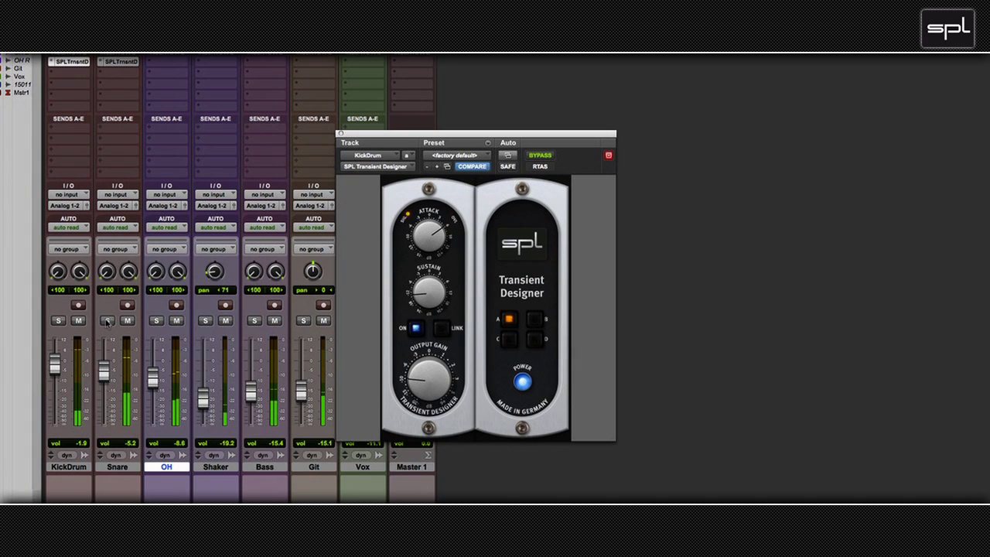
Step: Solo the Snare instead of KickDrum and open its Transient Designer, adjusting Output Gain slightly
click(107, 320)
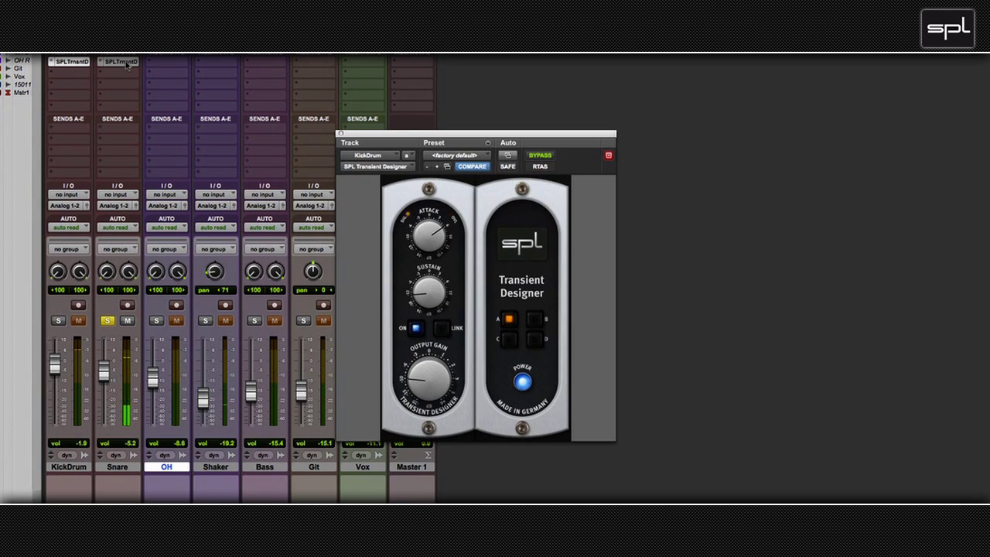
click(127, 64)
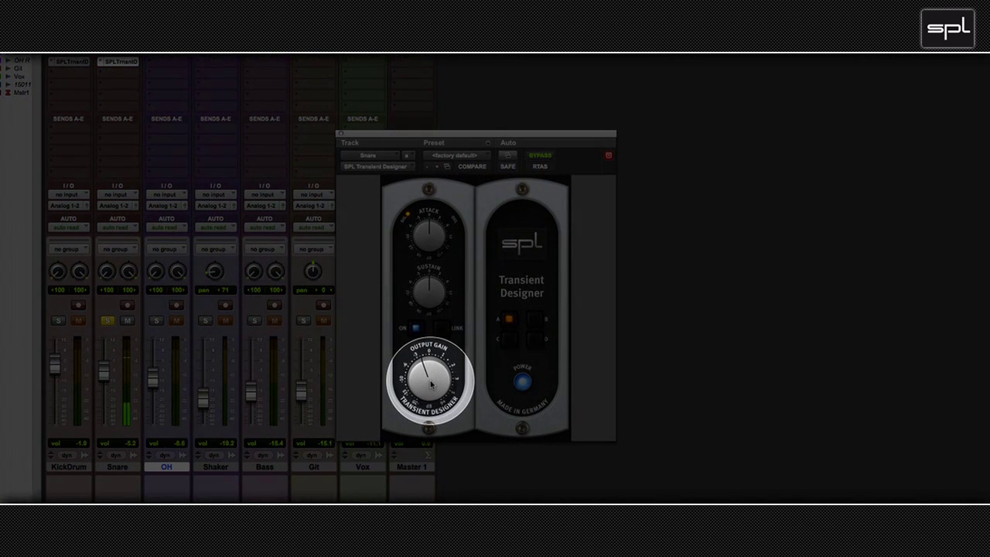
scroll(432, 384, up, 1)
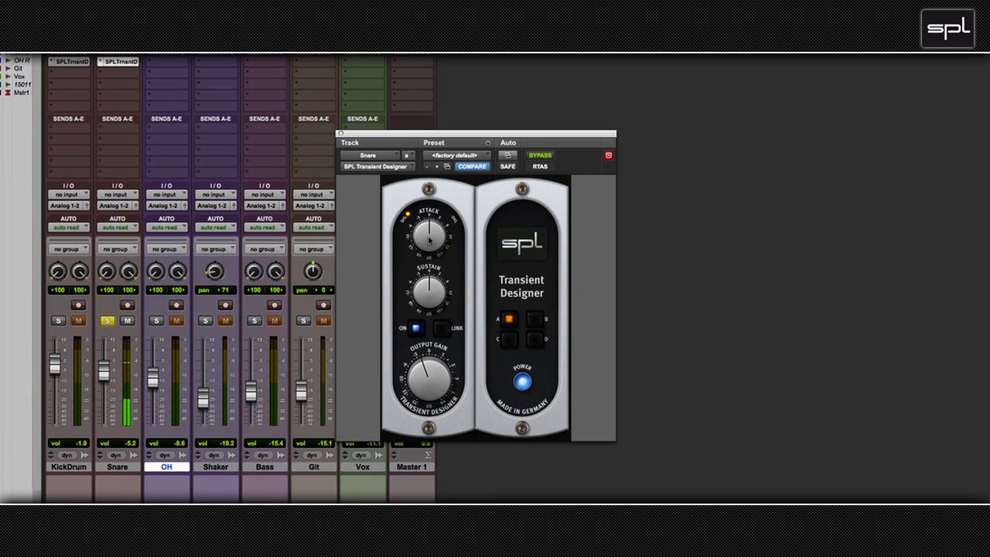
scroll(429, 239, up, 5)
scroll(429, 240, up, 5)
scroll(429, 239, down, 8)
scroll(430, 239, down, 4)
Step: Turn the snare's Attack up, nudge Sustain down slightly, and lower its Output Gain
drag(430, 240, 430, 241)
drag(429, 296, 429, 297)
drag(428, 380, 429, 381)
click(416, 329)
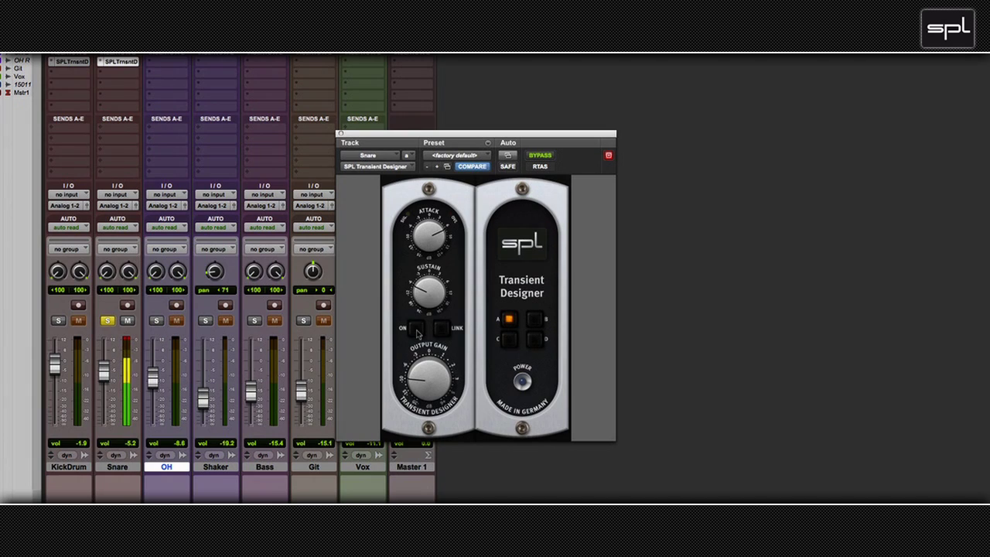
click(416, 329)
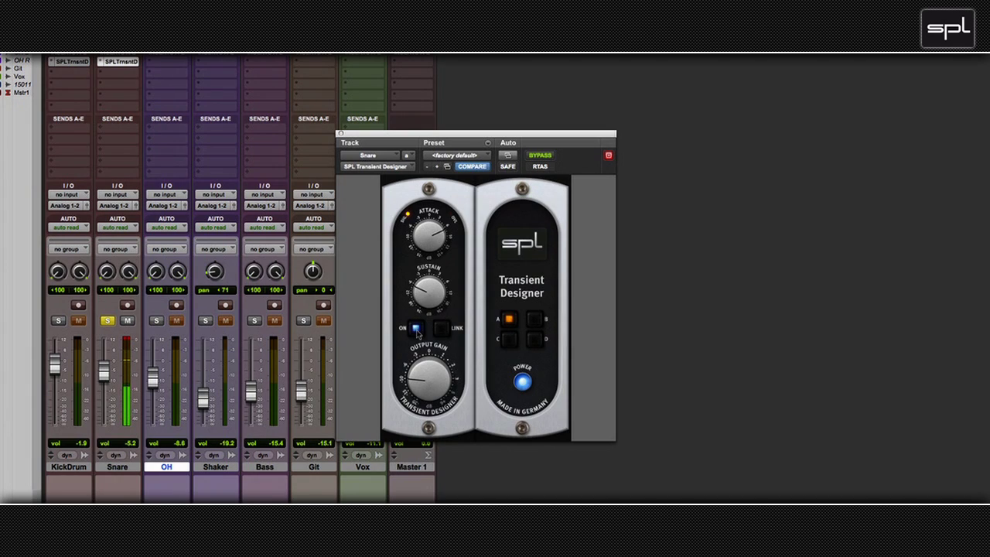
click(416, 328)
click(417, 330)
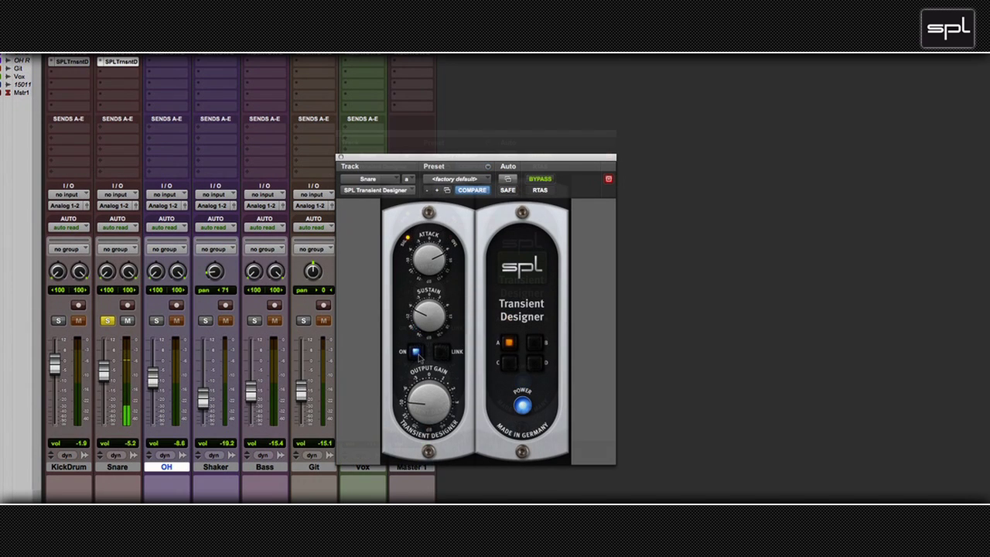
Step: Unsolo the Snare and compare the full mix with both Transient Designers bypassed and active twice
click(107, 321)
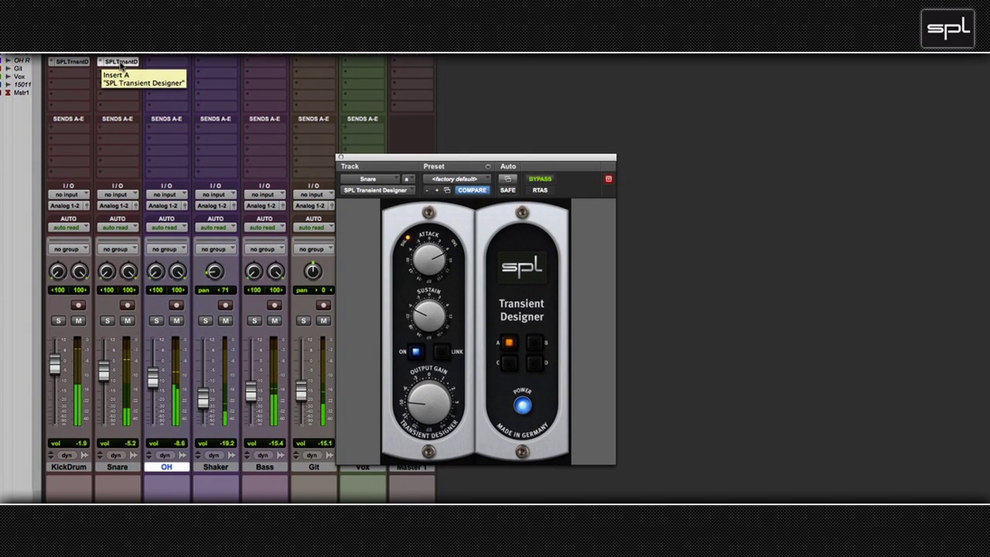
alt+super+click(120, 62)
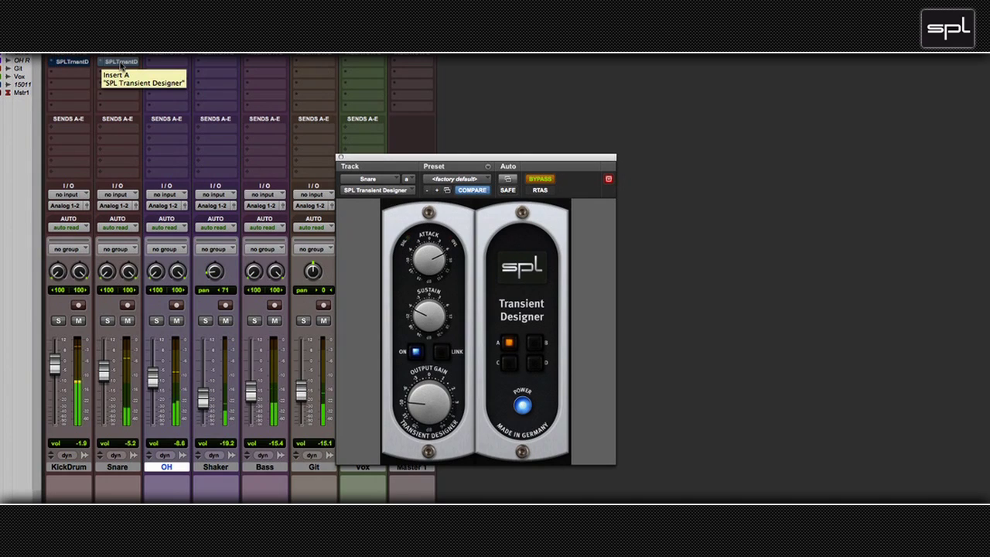
alt+super+click(120, 62)
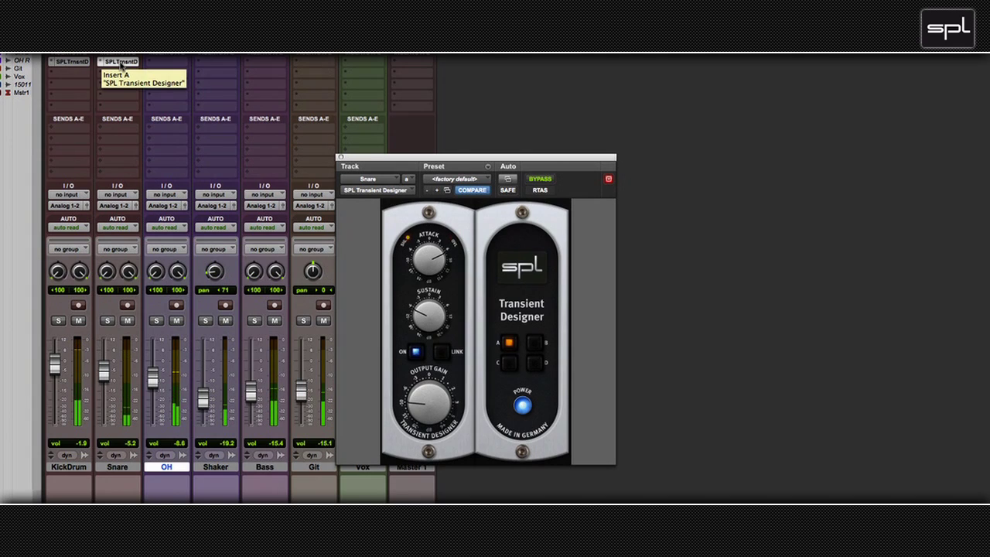
alt+super+click(121, 62)
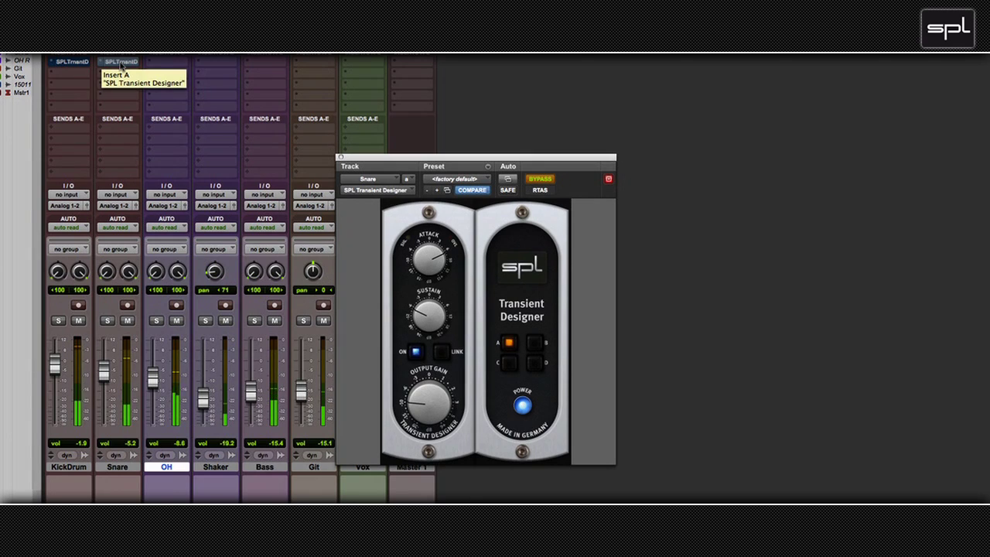
alt+super+click(121, 62)
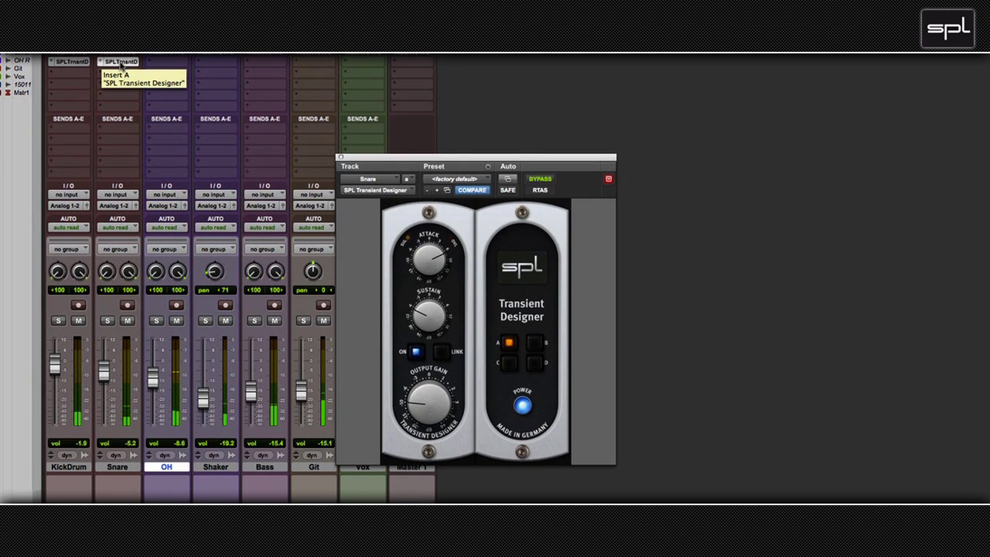
click(121, 62)
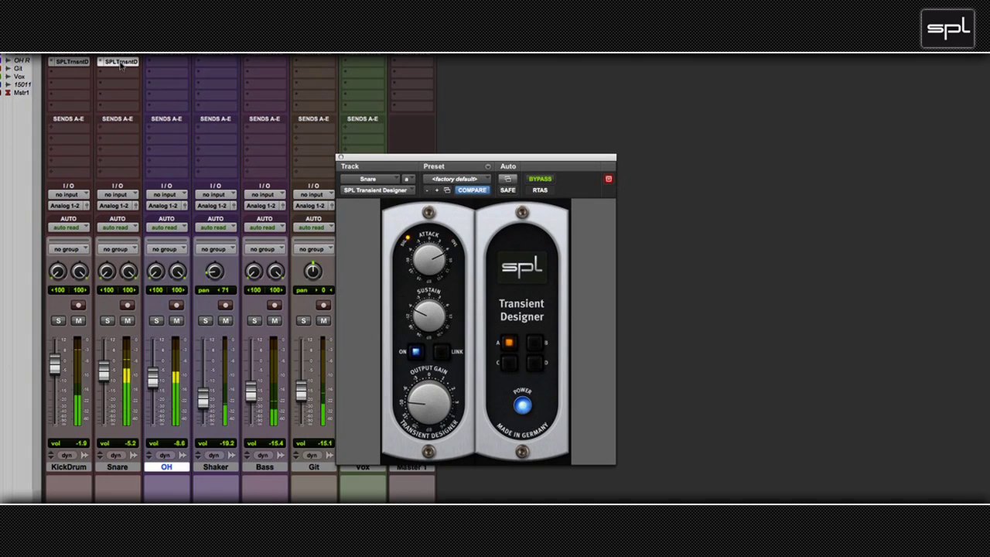